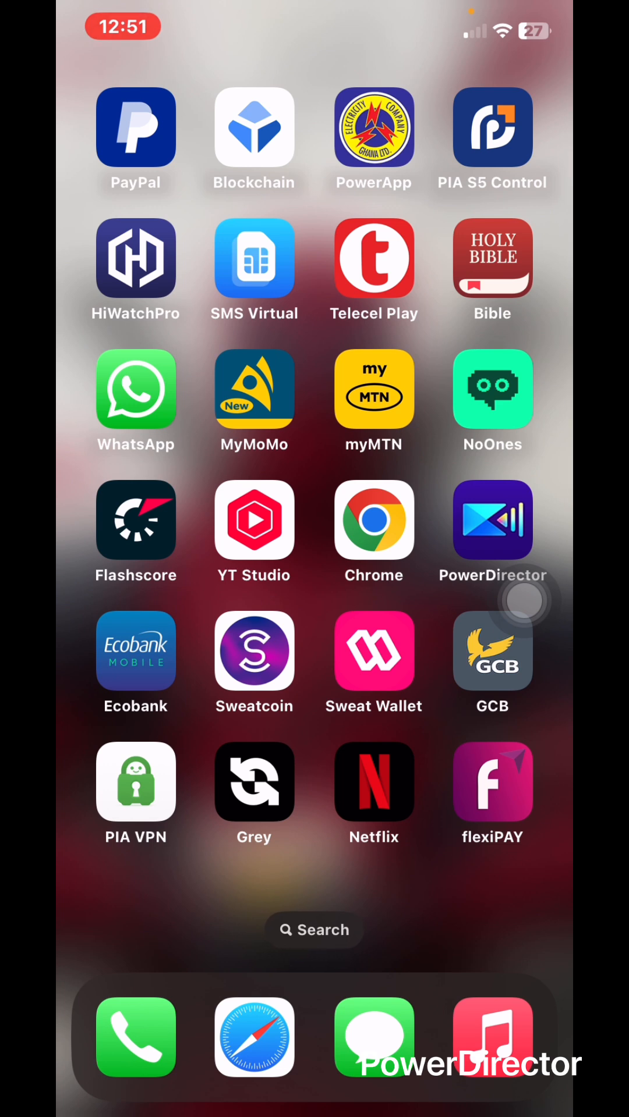
- Swipe through the home screen app pages toward the page holding PIA S5 Control
mouse_move(176, 559)
mouse_down()
mouse_move(524, 559)
mouse_move(132, 558)
mouse_up()
mouse_move(524, 558)
mouse_down()
mouse_move(132, 559)
mouse_move(524, 559)
mouse_up()
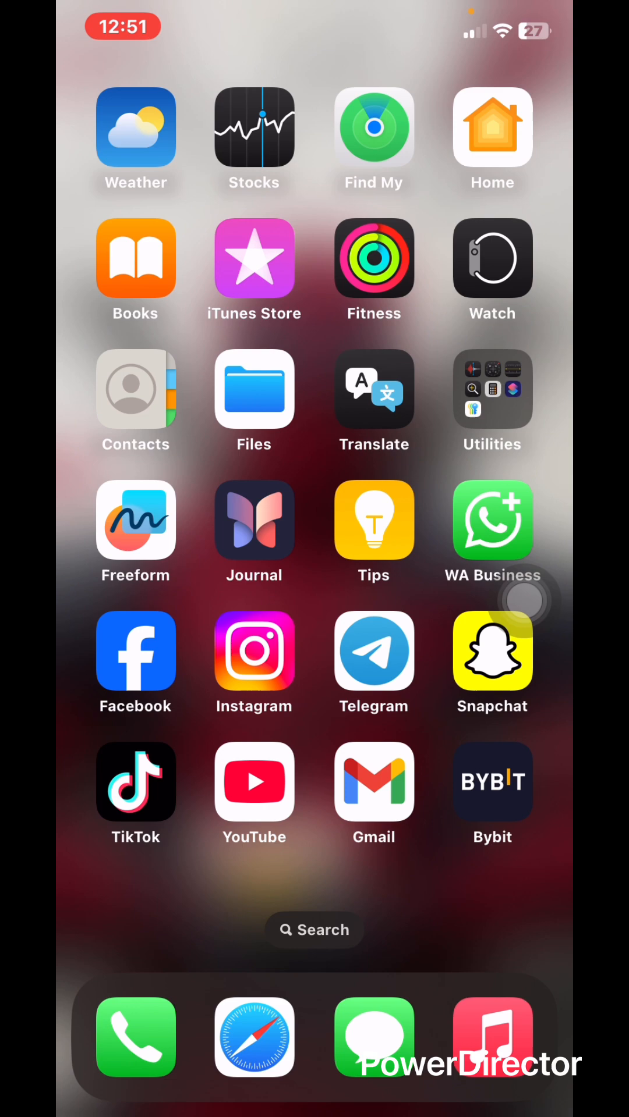
drag(524, 559, 132, 559)
drag(524, 559, 132, 559)
- Launch PIA S5 Proxy, glance at the side menu and Settings page, and return to the dashboard
click(473, 126)
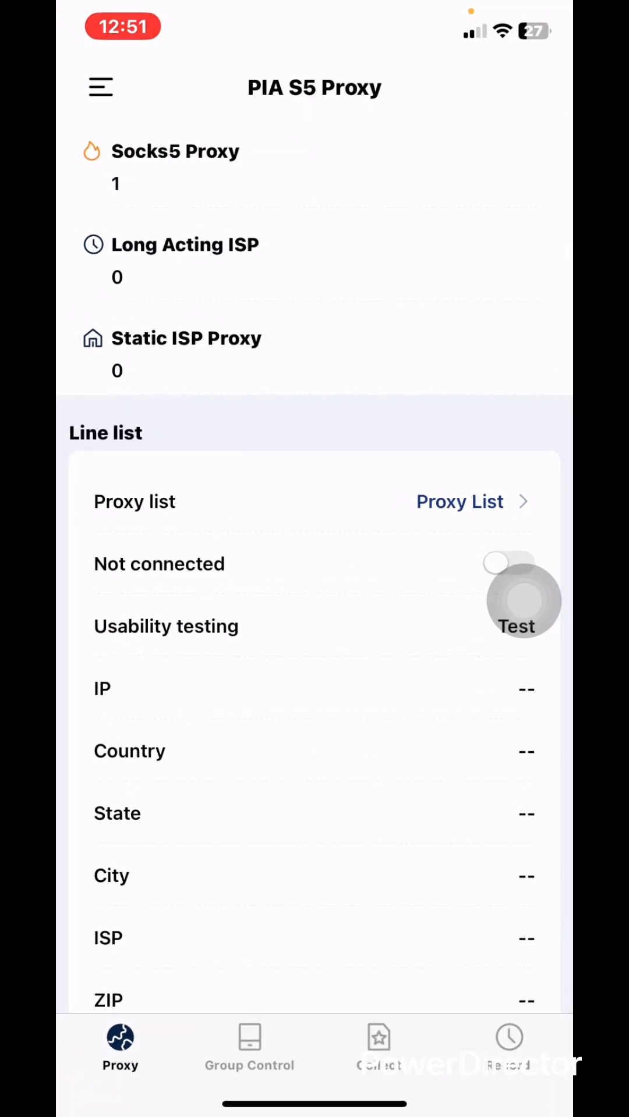
scroll(315, 611, down, 3)
click(101, 87)
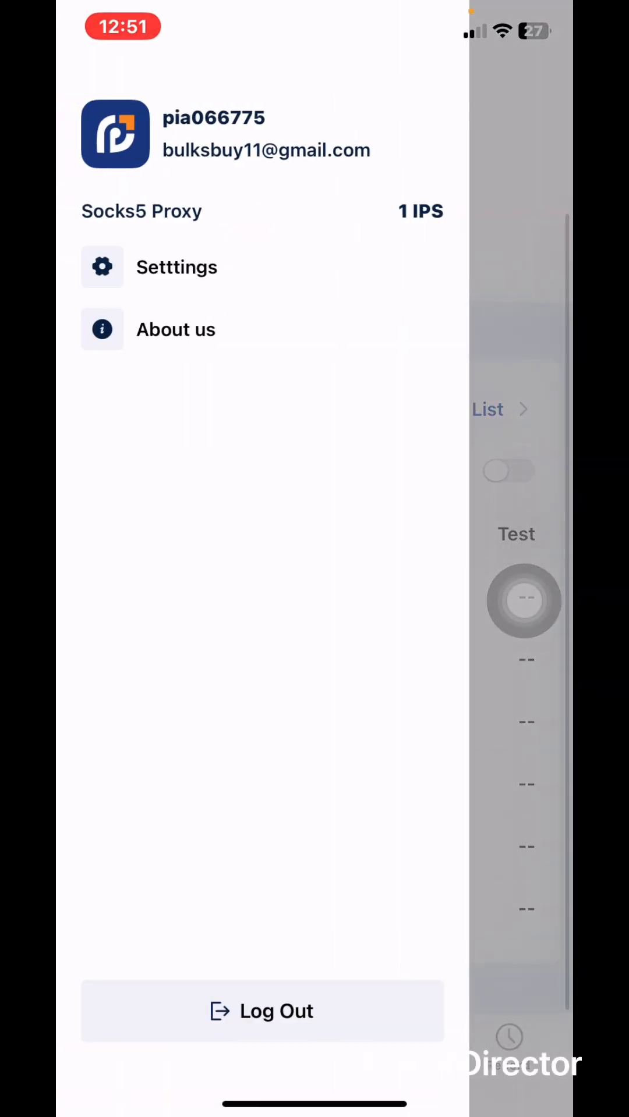
click(177, 268)
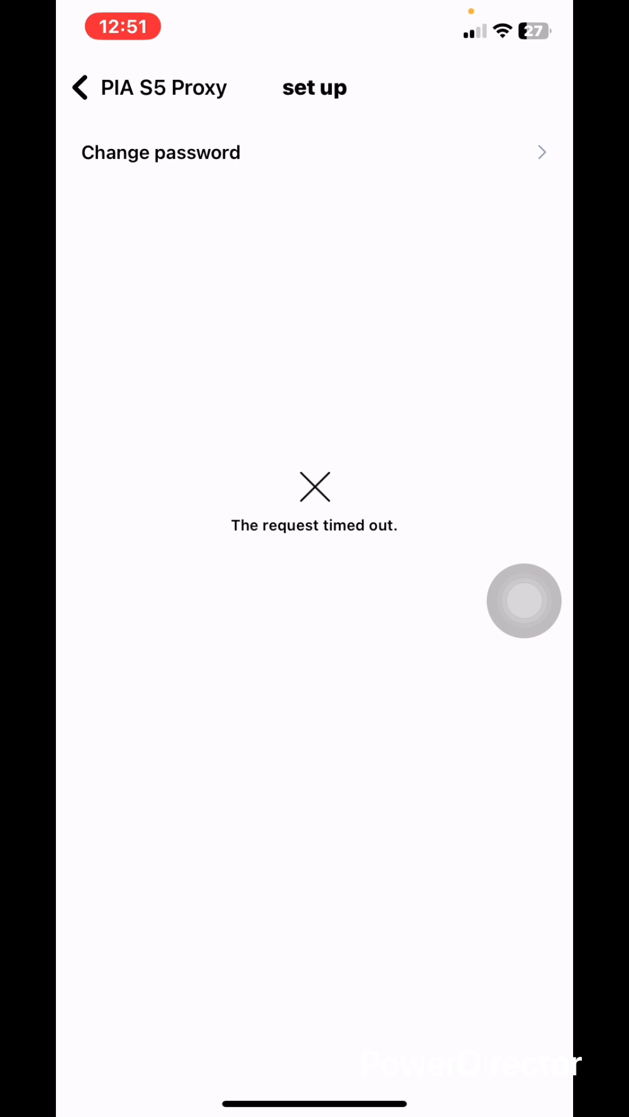
click(79, 88)
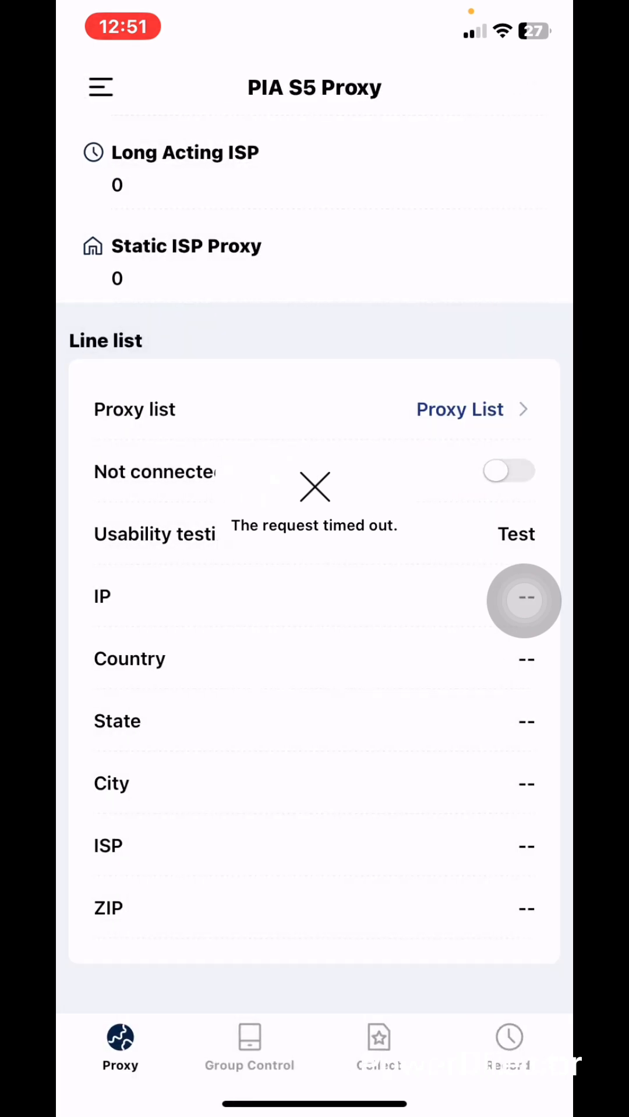
drag(524, 599, 524, 698)
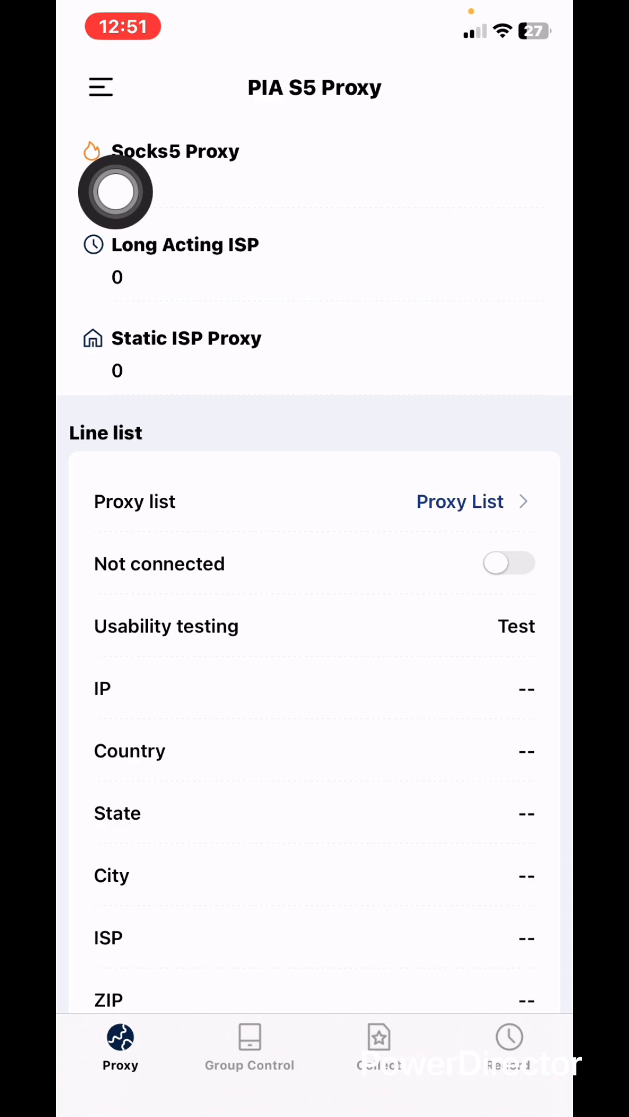
- Close the proxy app and page through the home screens back to the PIA S5 Control page
drag(314, 1109, 315, 698)
drag(174, 524, 481, 524)
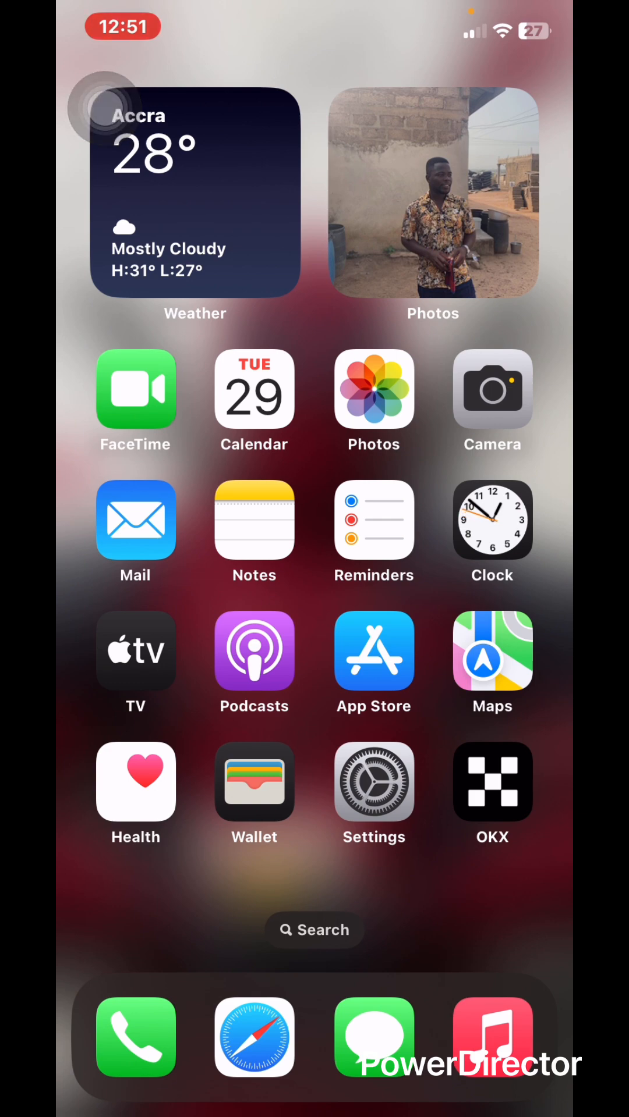
drag(480, 523, 175, 525)
mouse_move(481, 524)
mouse_down()
mouse_move(175, 524)
mouse_move(481, 524)
mouse_up()
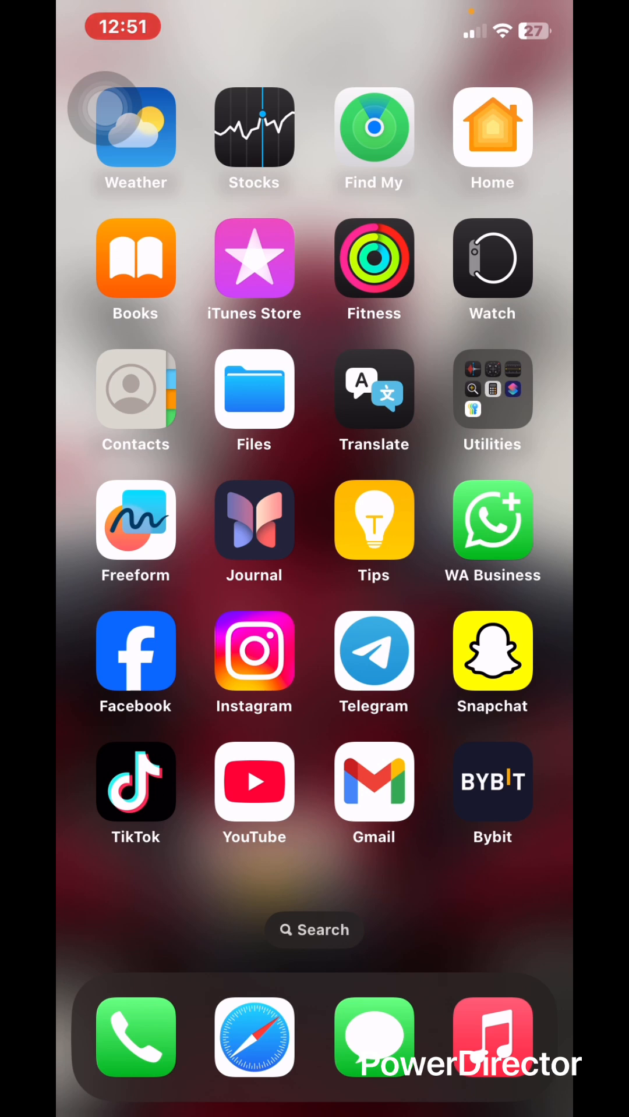
drag(481, 524, 174, 525)
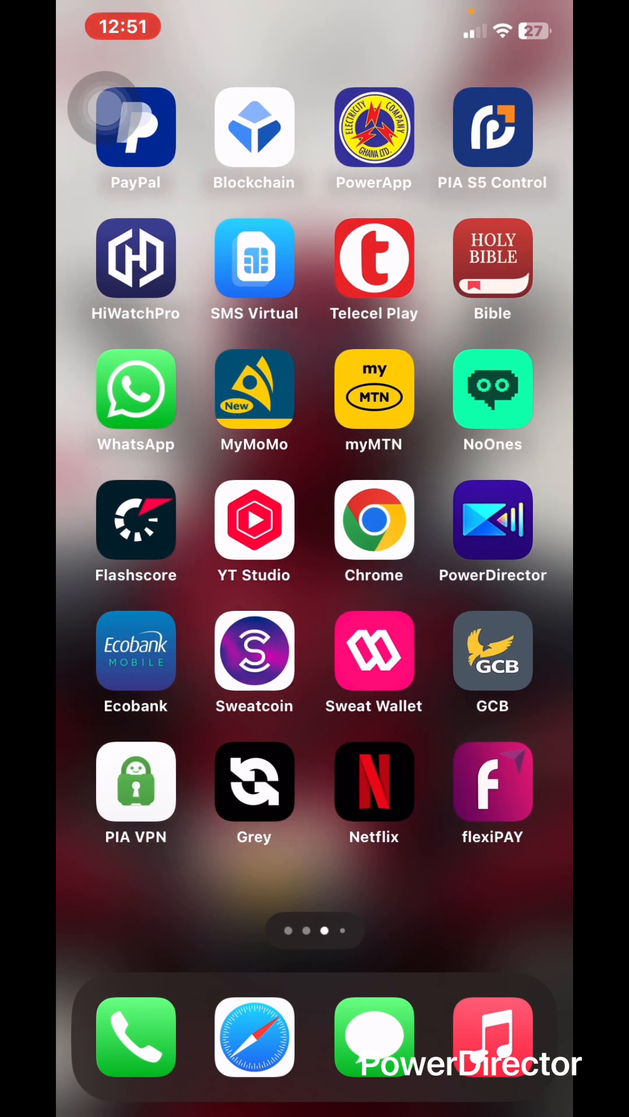
- Briefly reopen PIA S5 Proxy, then check Chrome's google.com page and close it
click(492, 128)
drag(314, 1104, 314, 611)
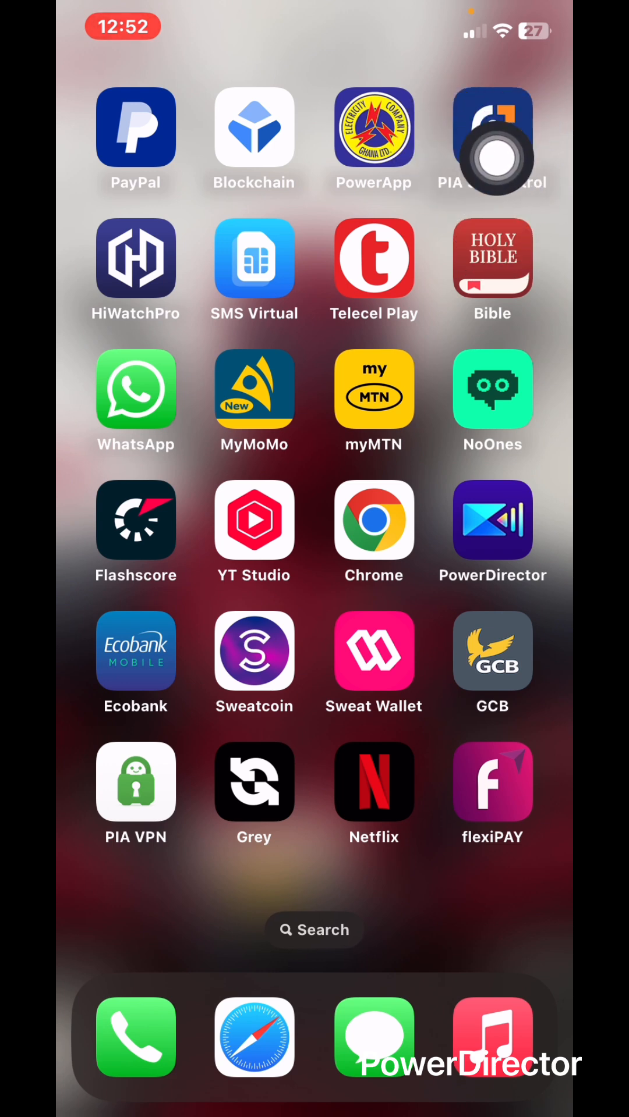
click(374, 521)
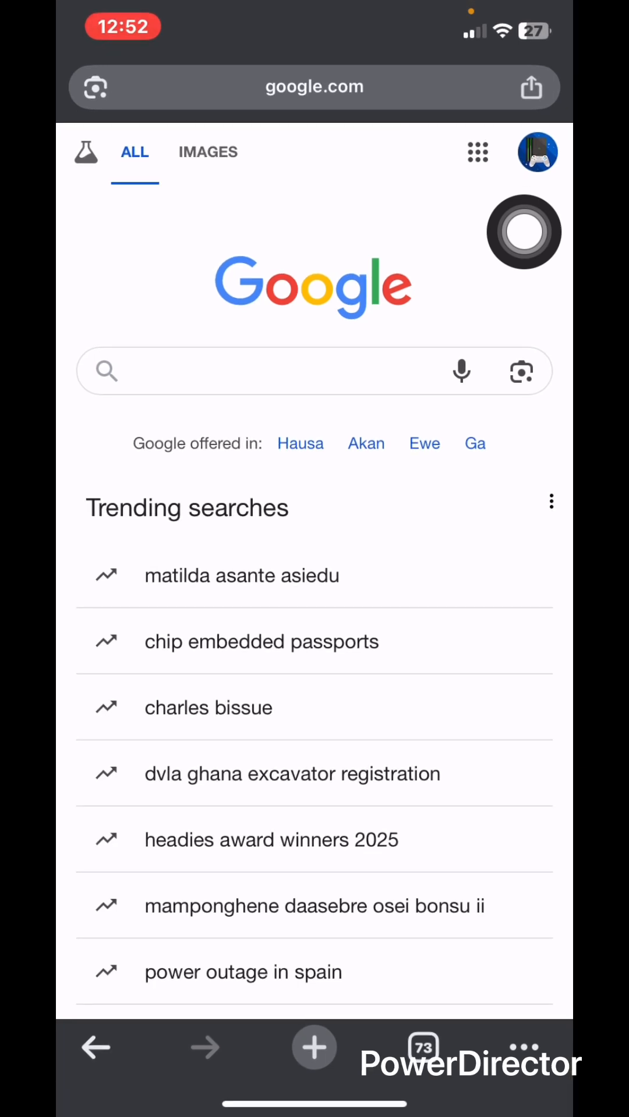
drag(314, 1105, 315, 611)
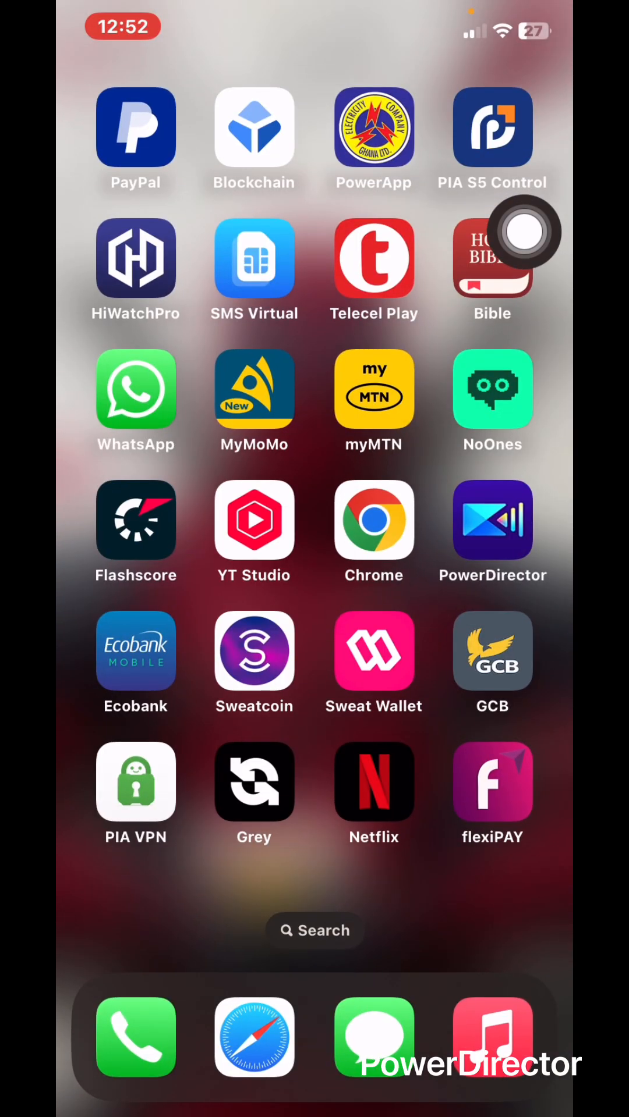
- Launch PIA S5 Proxy, go to the Proxy LineList and show the country filter options
click(493, 128)
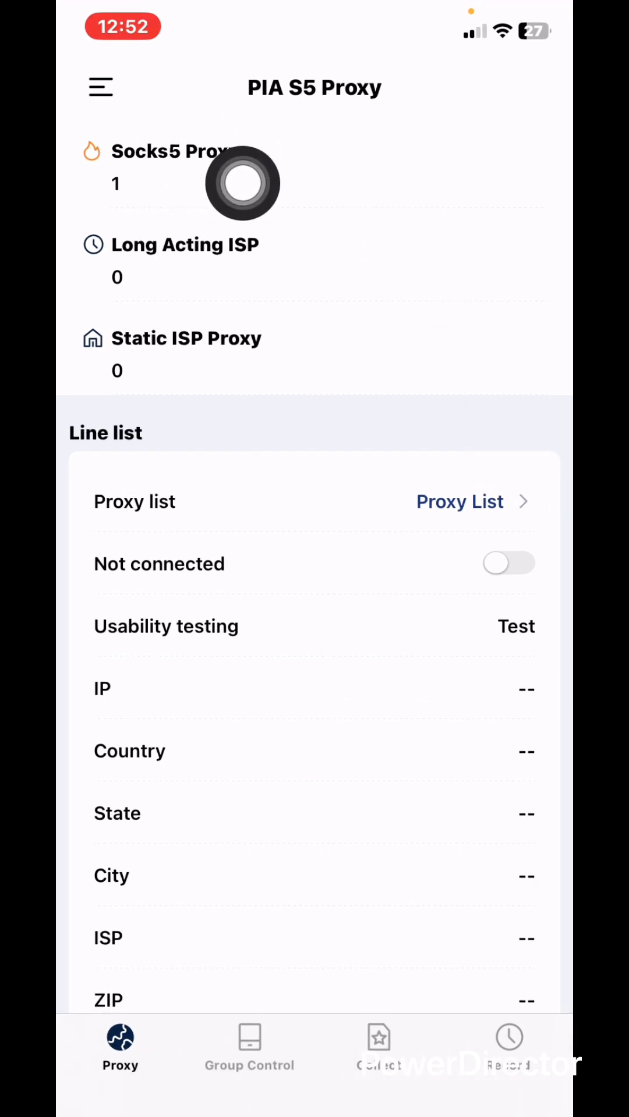
scroll(486, 490, up, 1)
click(519, 501)
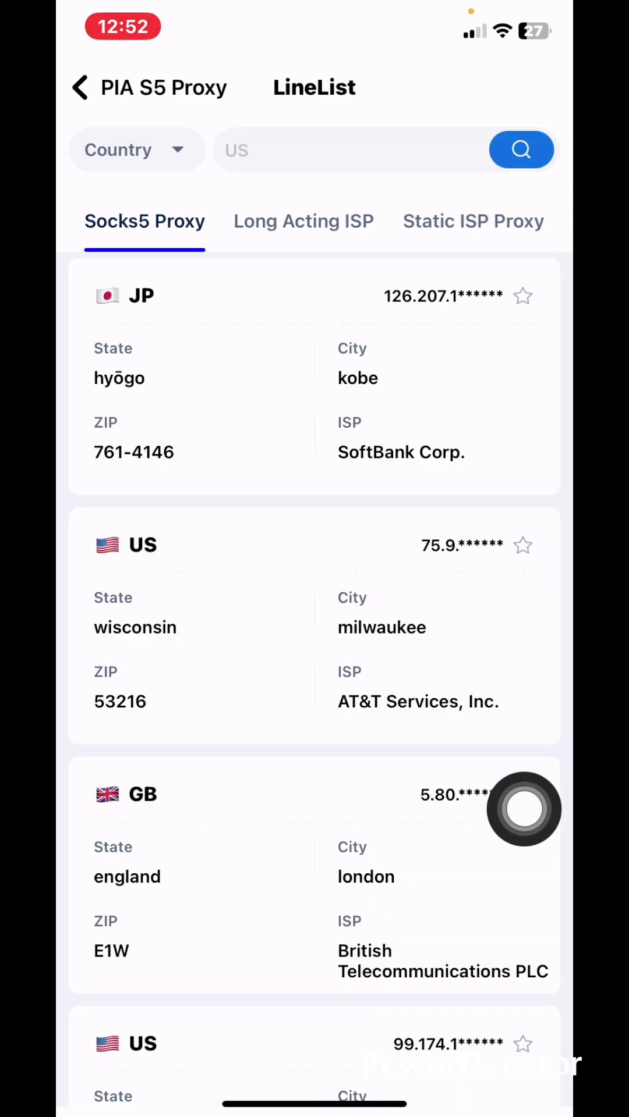
click(133, 149)
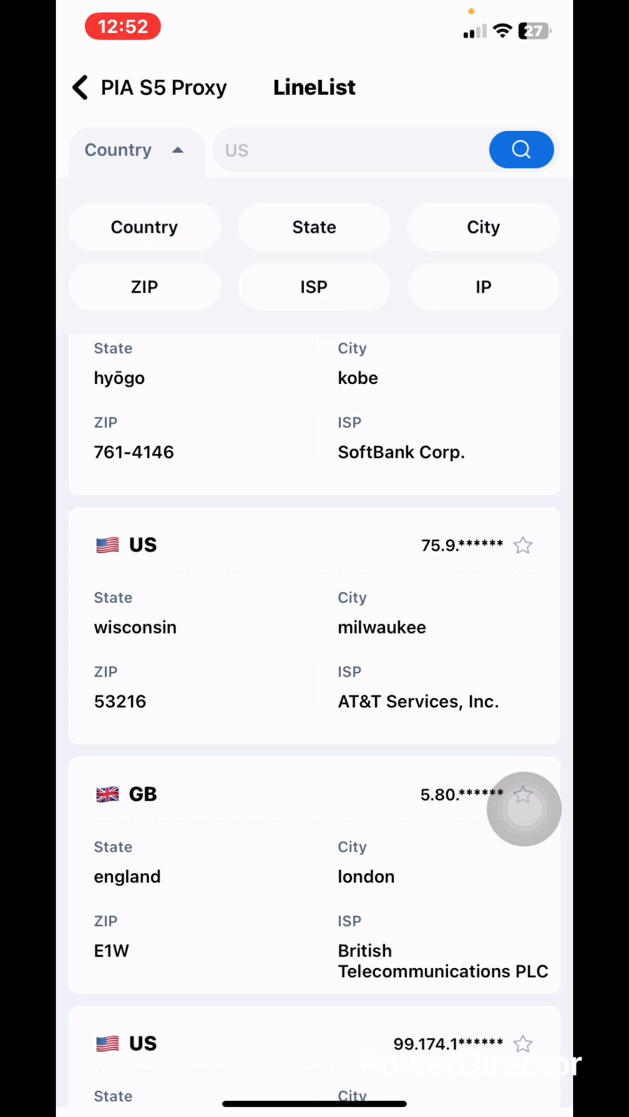
- Search the LineList by country for 'us' to list US proxies
click(349, 149)
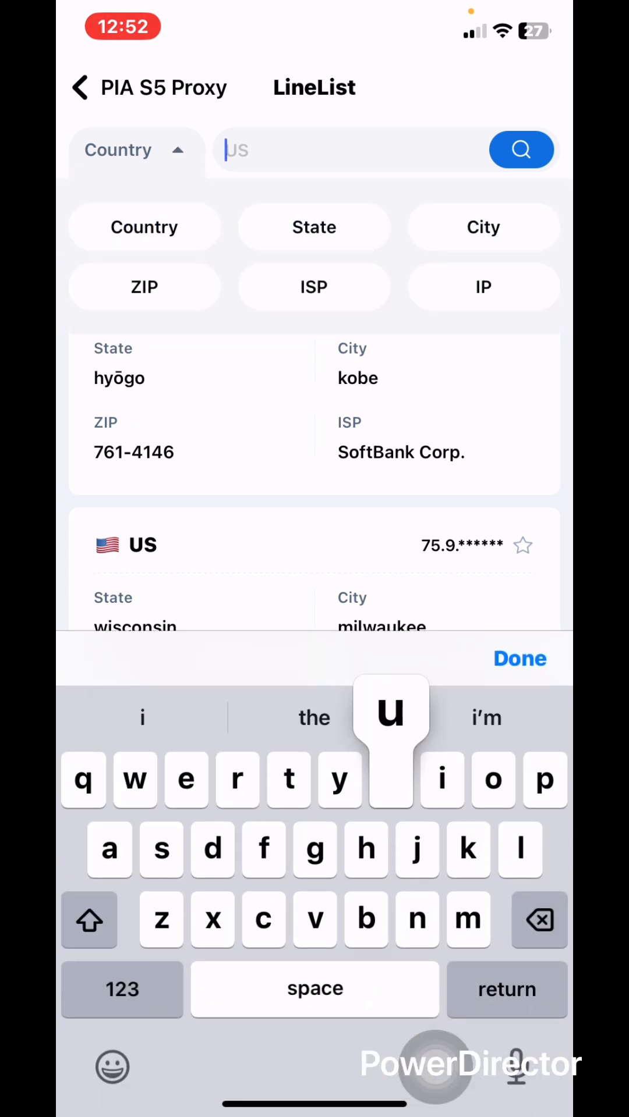
text(us)
click(314, 717)
click(520, 150)
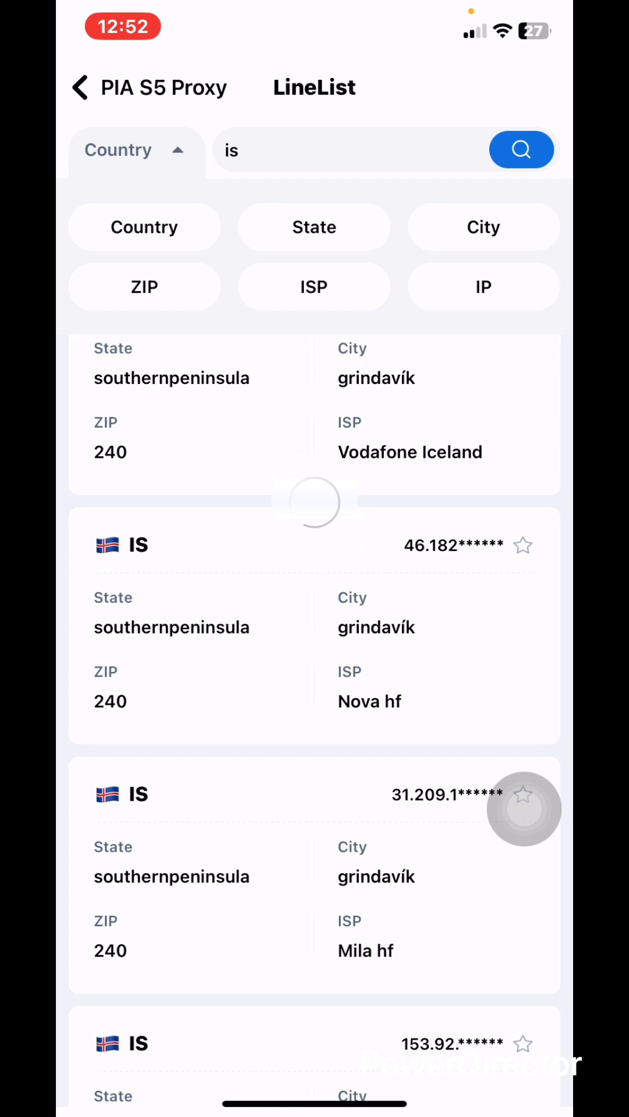
scroll(314, 698, down, 5)
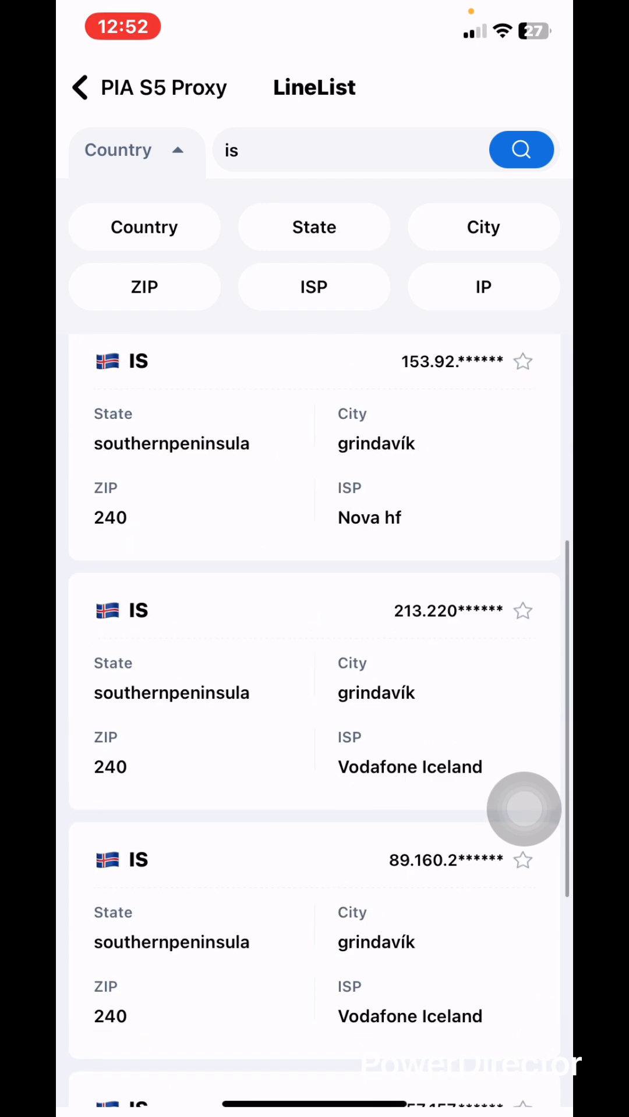
click(349, 149)
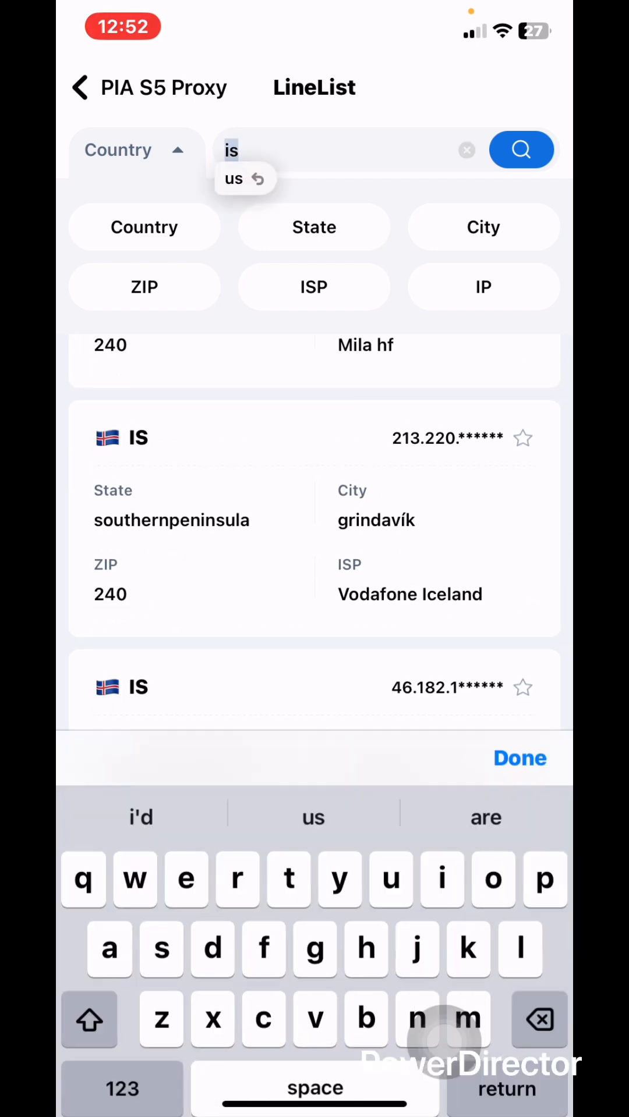
click(241, 179)
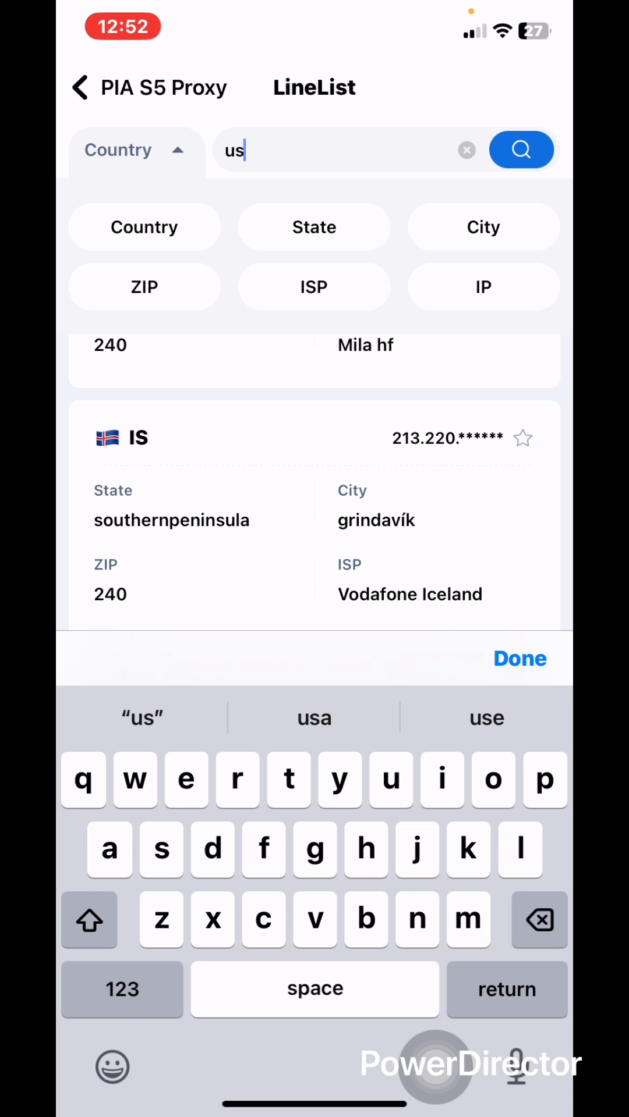
click(521, 150)
scroll(315, 698, down, 5)
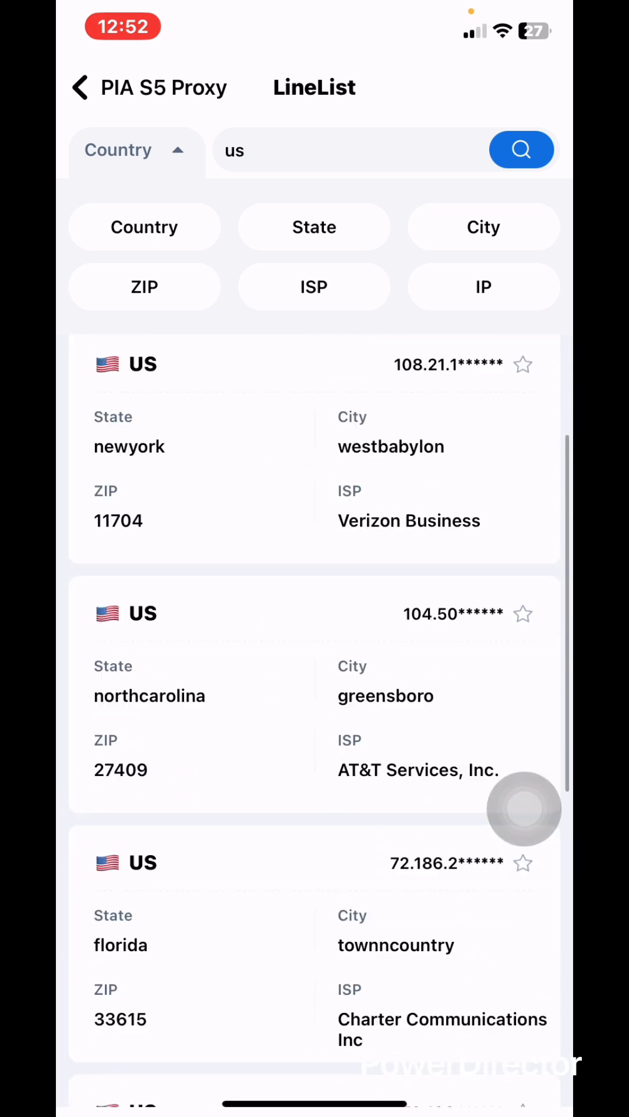
scroll(315, 699, down, 3)
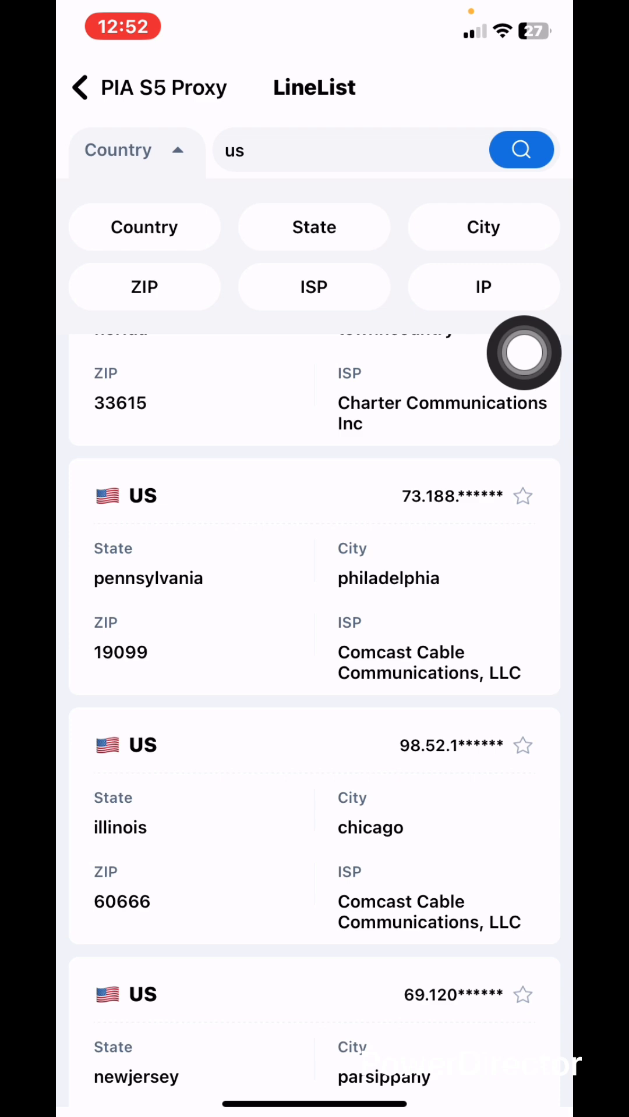
scroll(315, 698, down, 5)
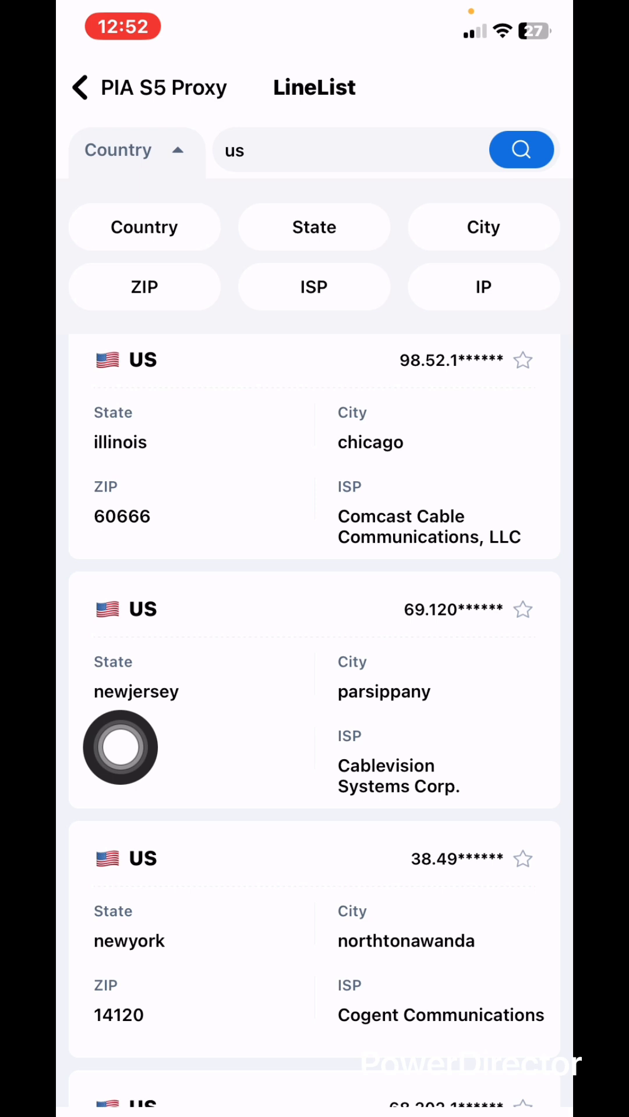
- Select the Parsippany, New Jersey US proxy as the line to use
click(524, 723)
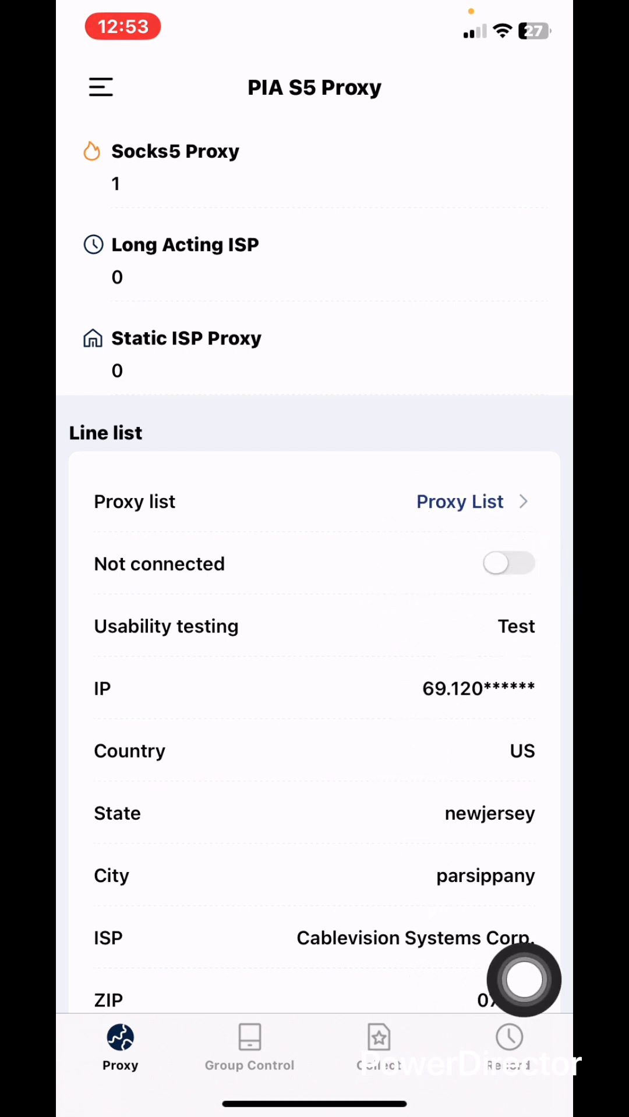
- Switch on the connection through the New Jersey proxy at 69.120.61.55 and bring up the app switcher
click(509, 563)
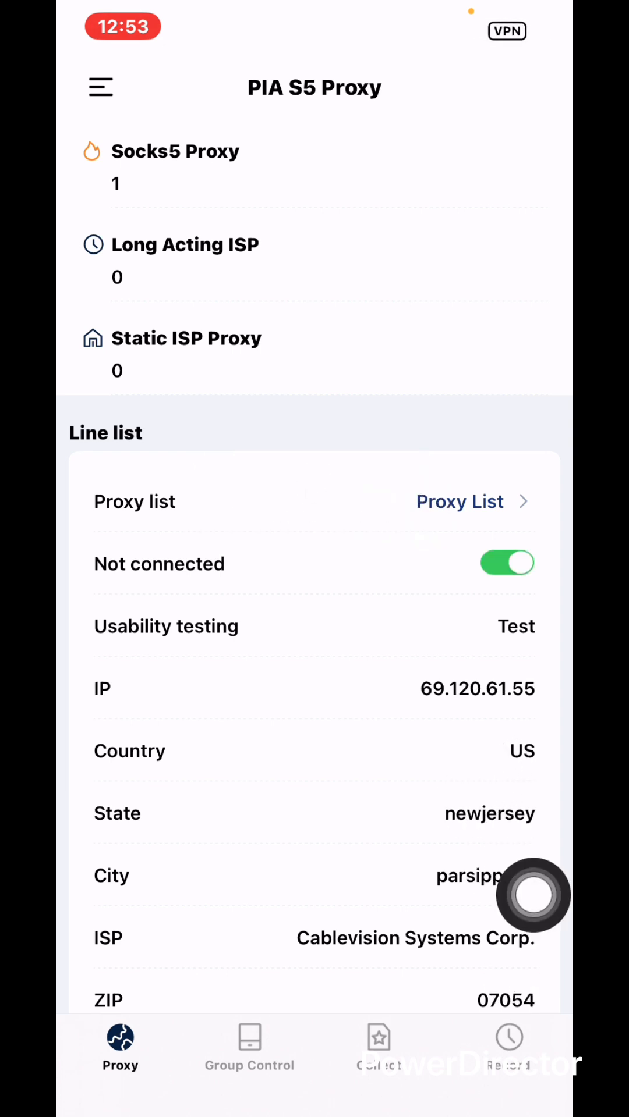
scroll(524, 684, down, 4)
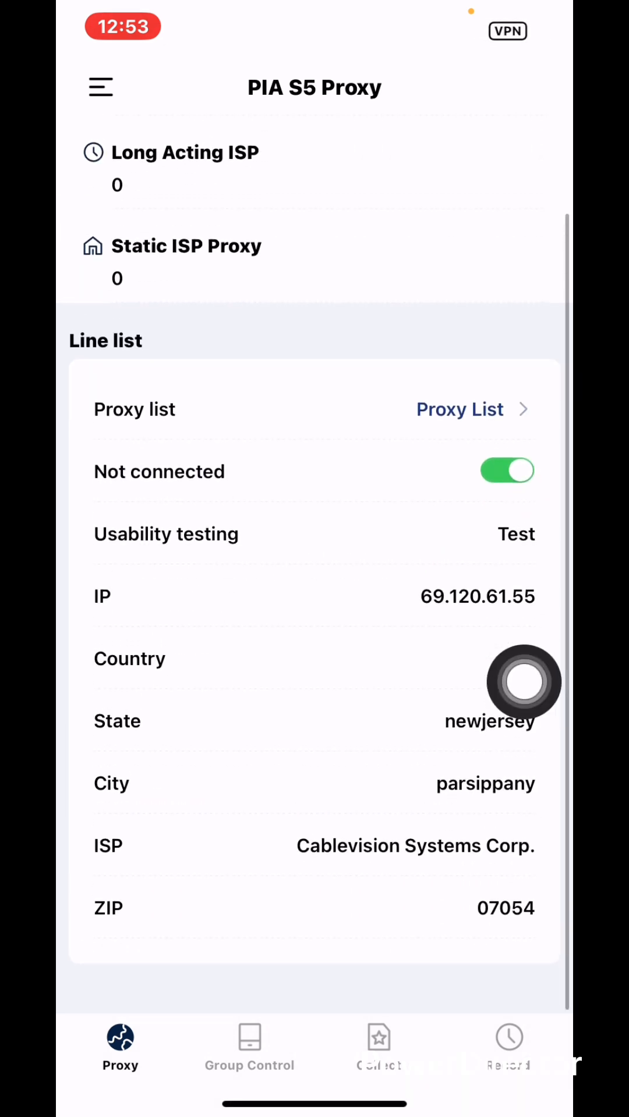
drag(314, 1105, 315, 612)
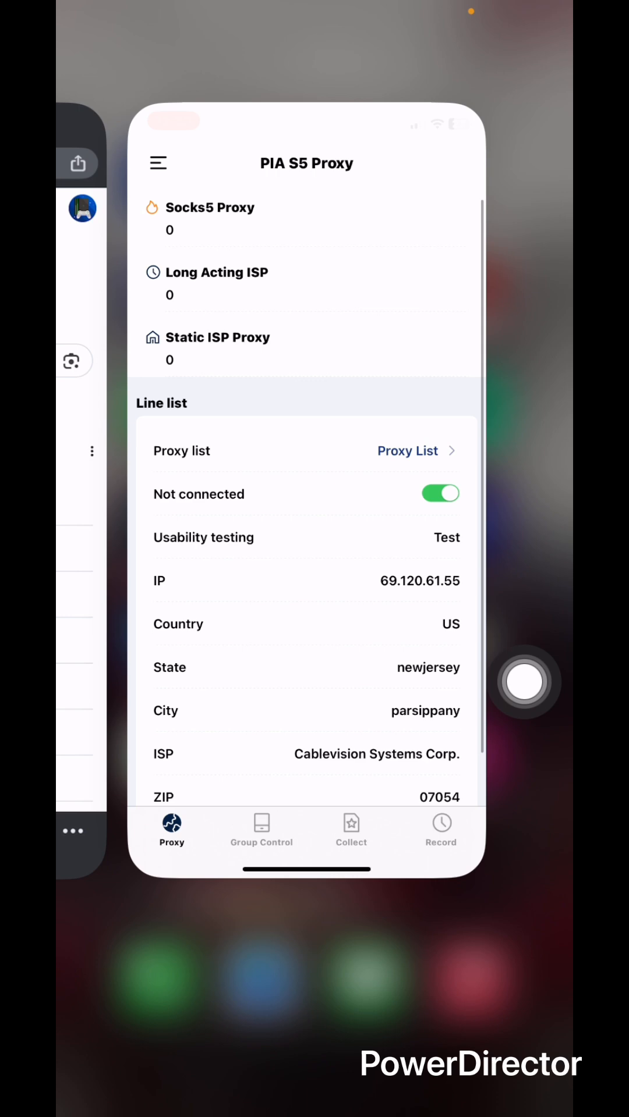
click(315, 542)
click(300, 370)
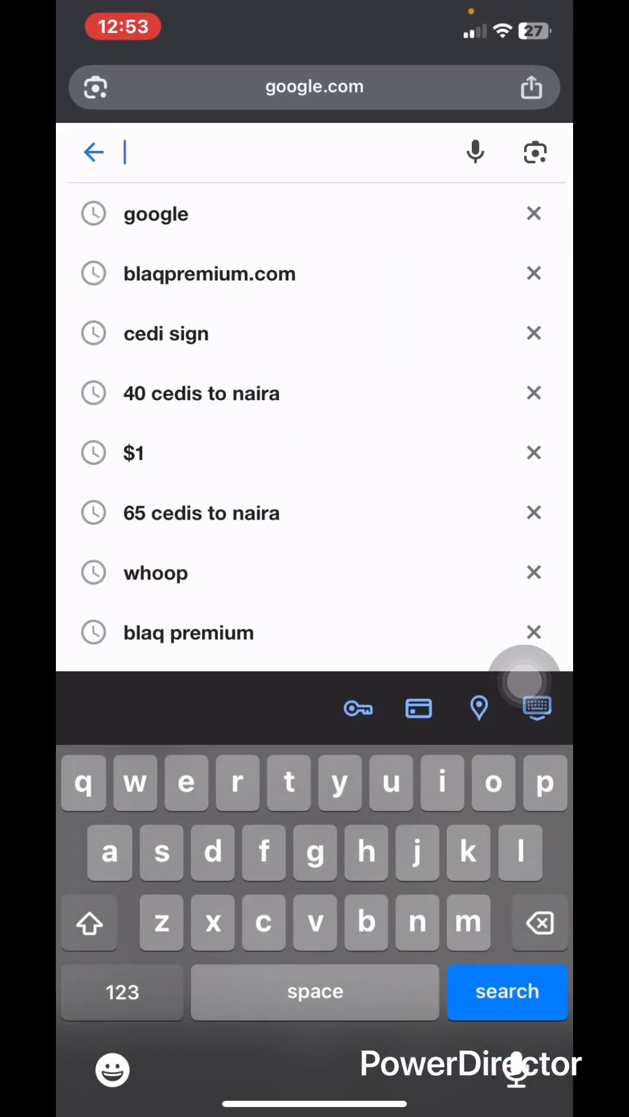
click(135, 780)
text(whoer)
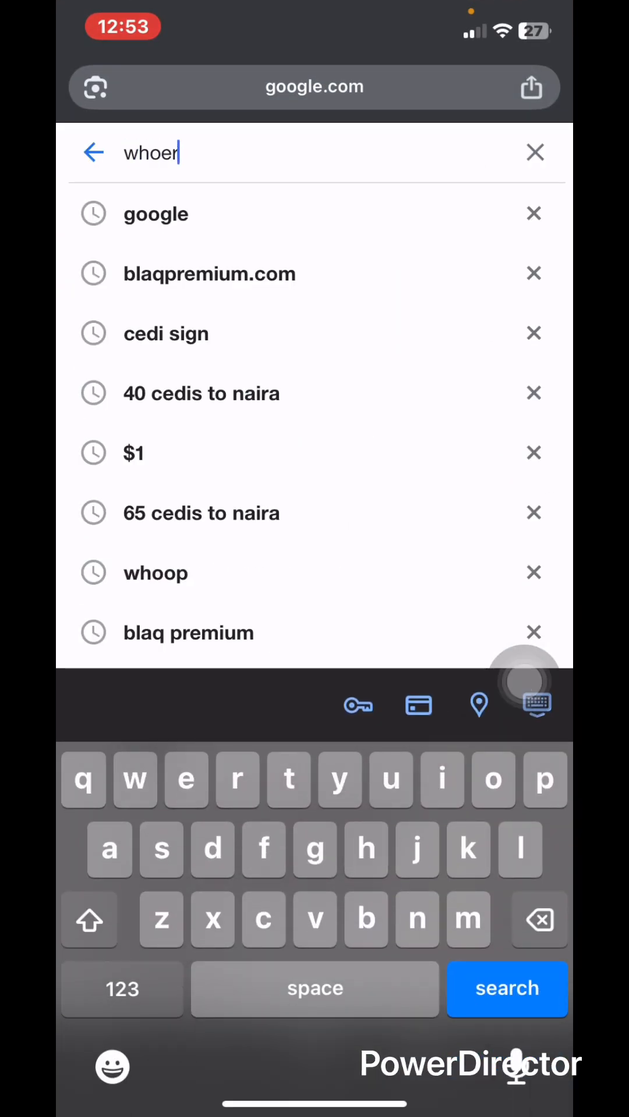
text(.)
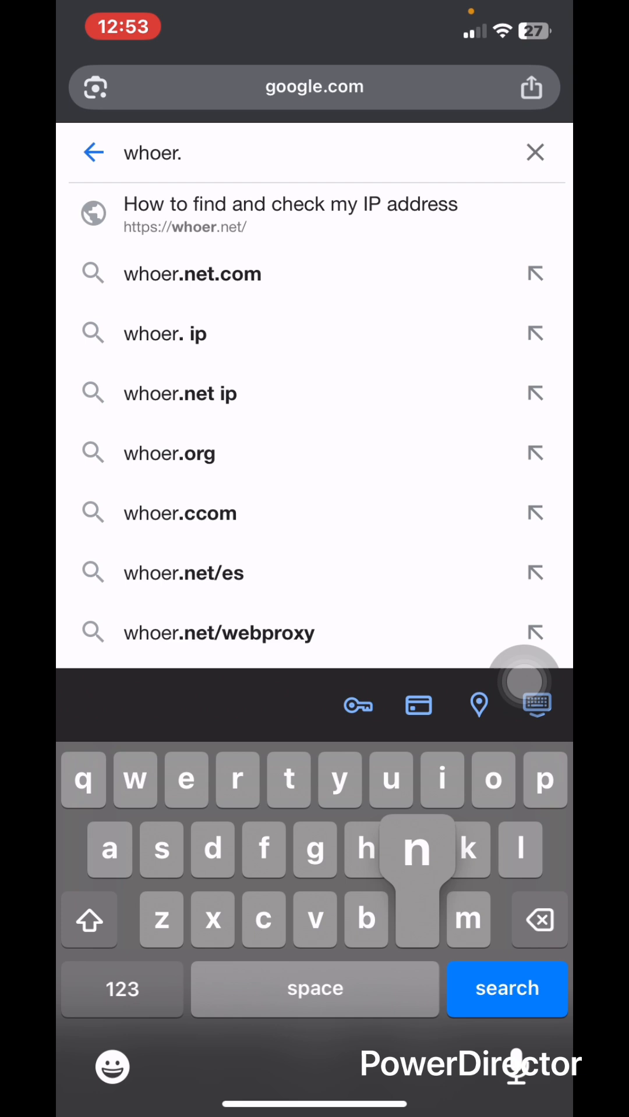
text(net)
click(507, 988)
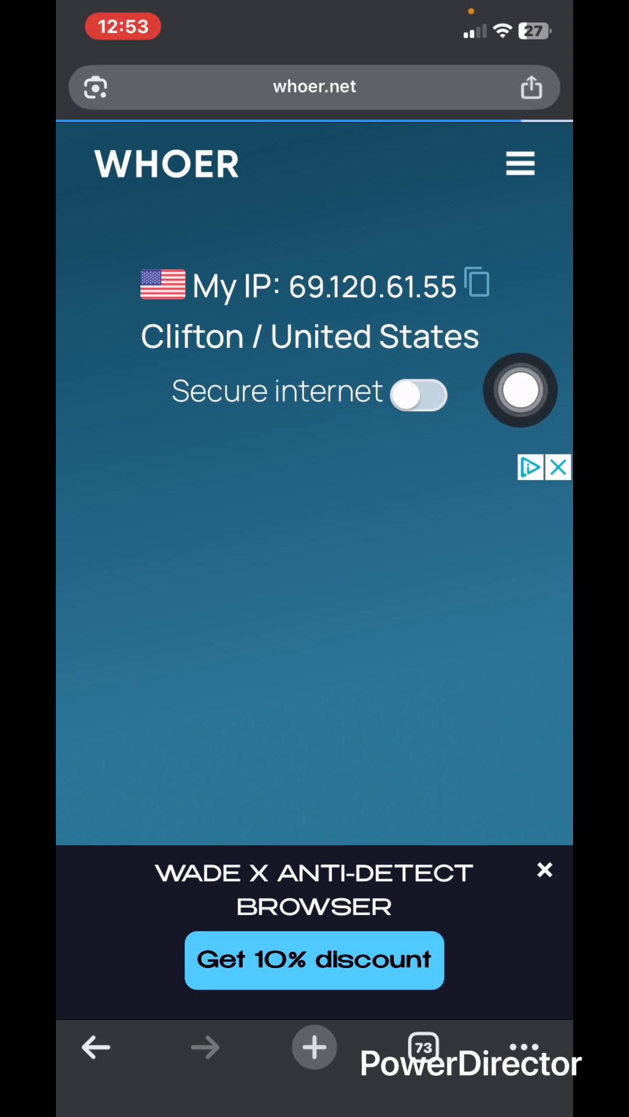
scroll(357, 405, down, 10)
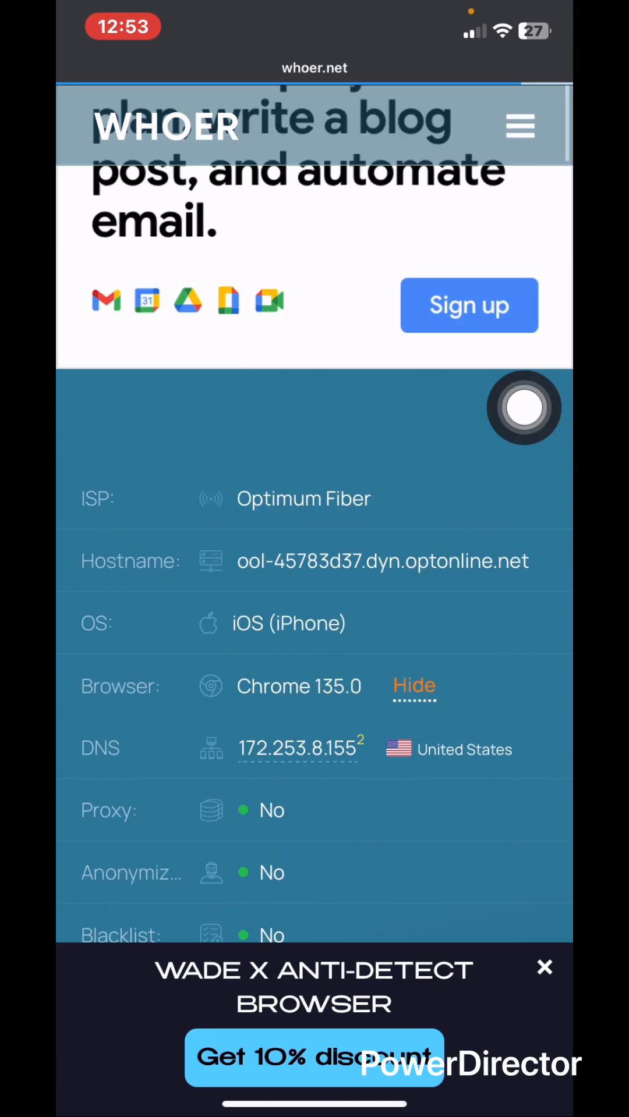
scroll(314, 559, up, 10)
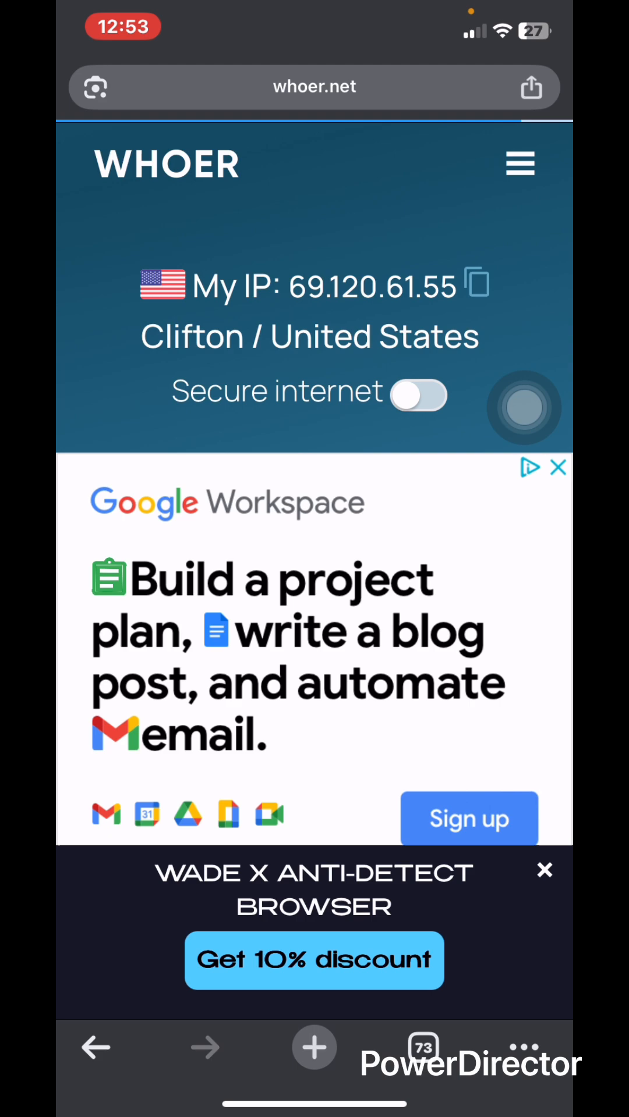
drag(314, 1105, 315, 558)
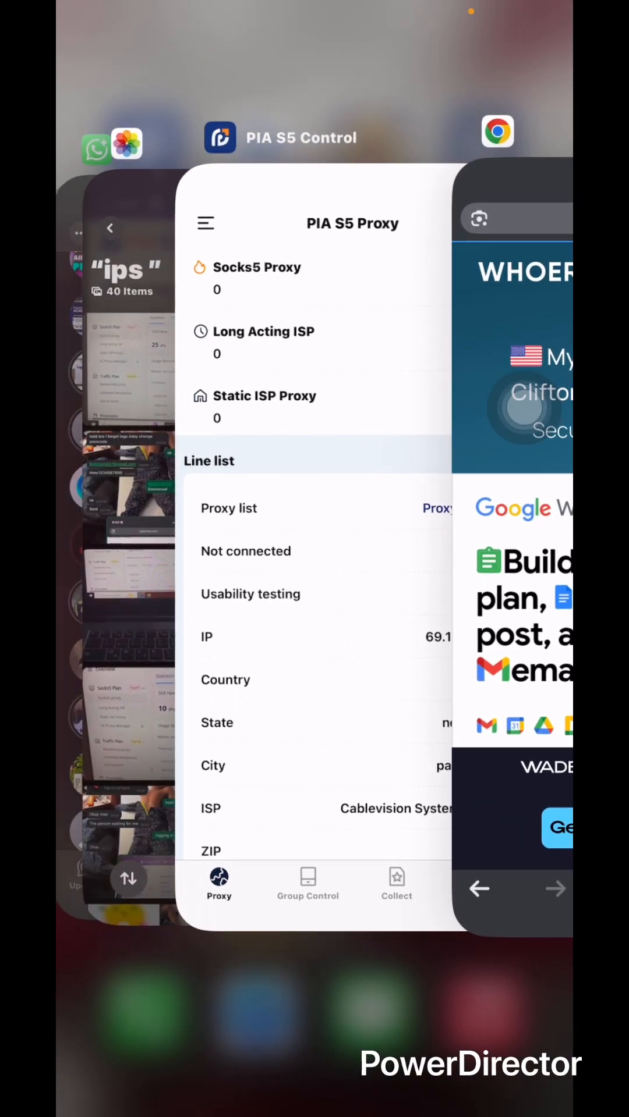
- Switch to Photos and enter the 'ips' collection of 40 saved proxy screenshots
drag(175, 559, 454, 559)
click(297, 560)
click(195, 224)
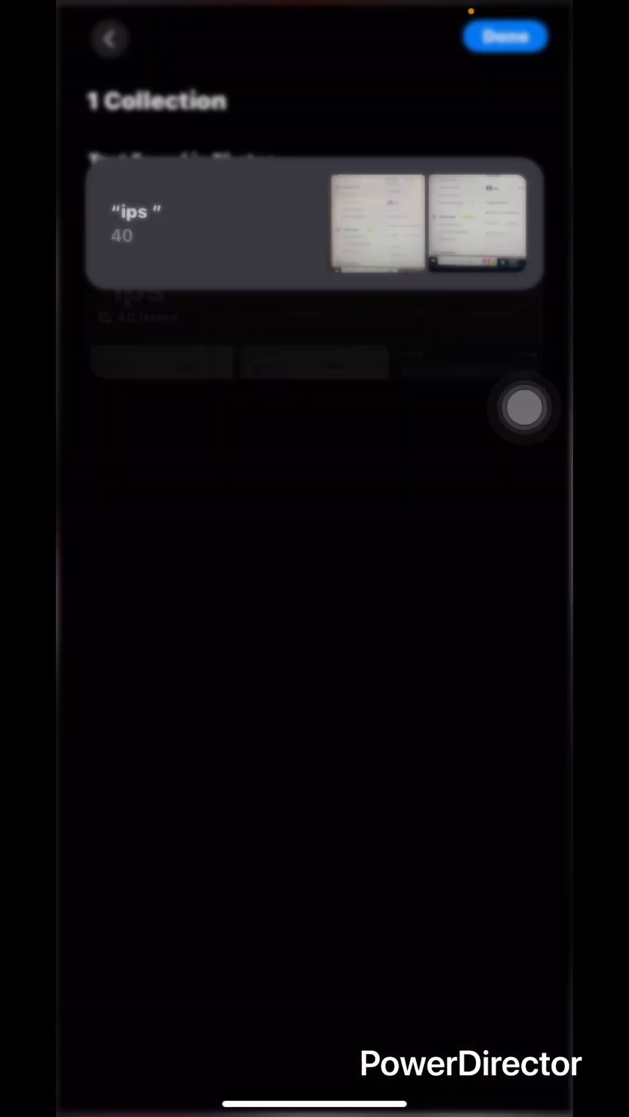
click(314, 264)
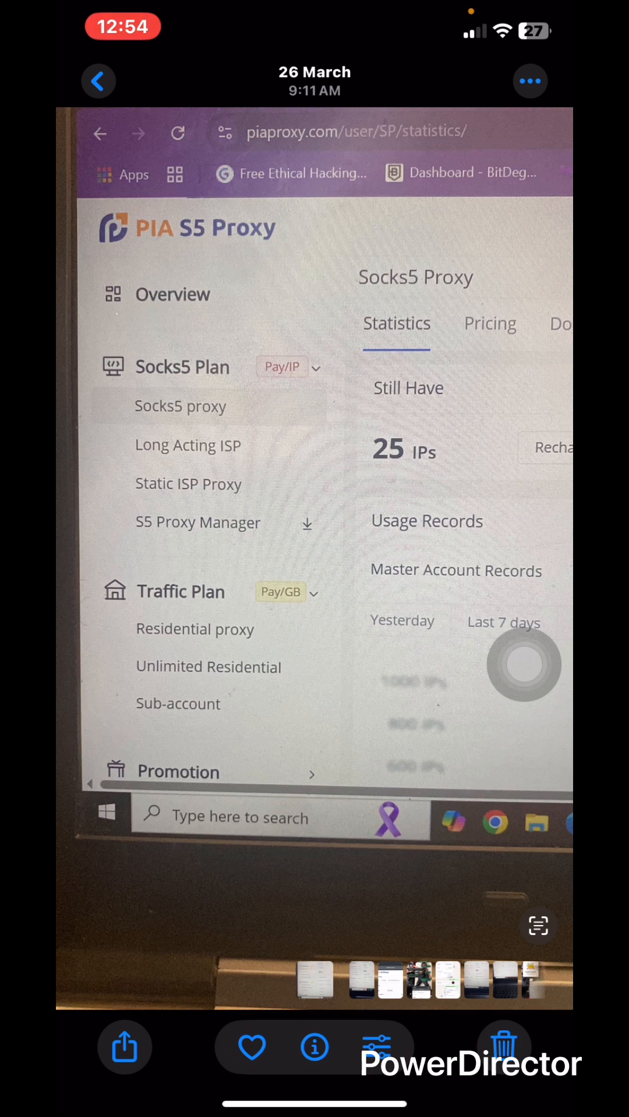
- Flip through the saved PIA S5 Proxy dashboard screenshots showing remaining IP balances
drag(524, 663, 176, 664)
drag(524, 663, 174, 663)
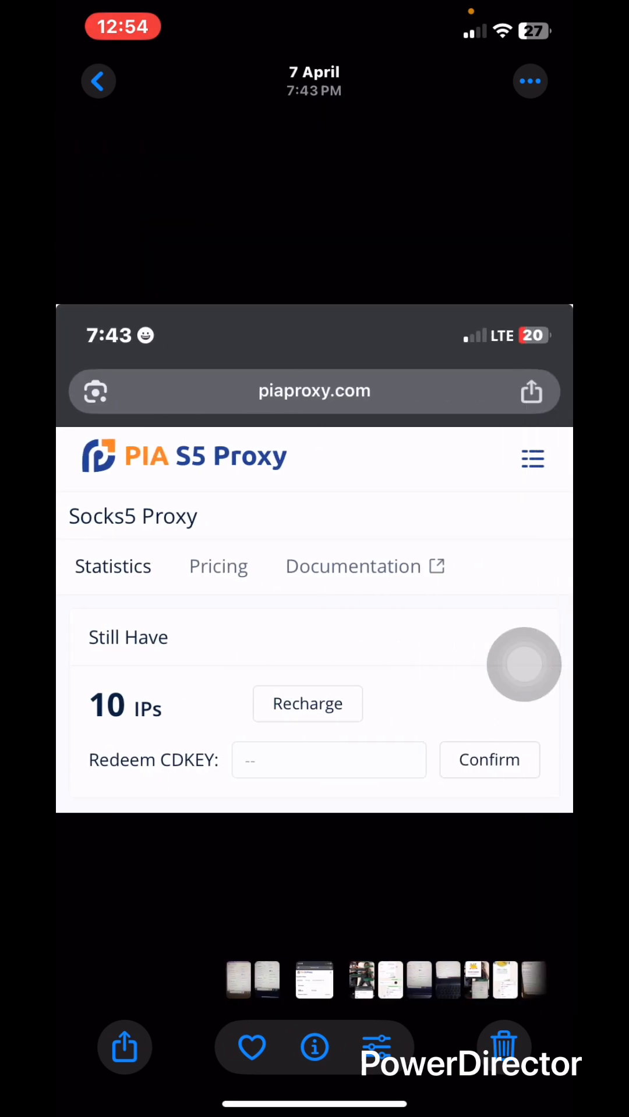
drag(525, 663, 174, 664)
drag(524, 663, 175, 664)
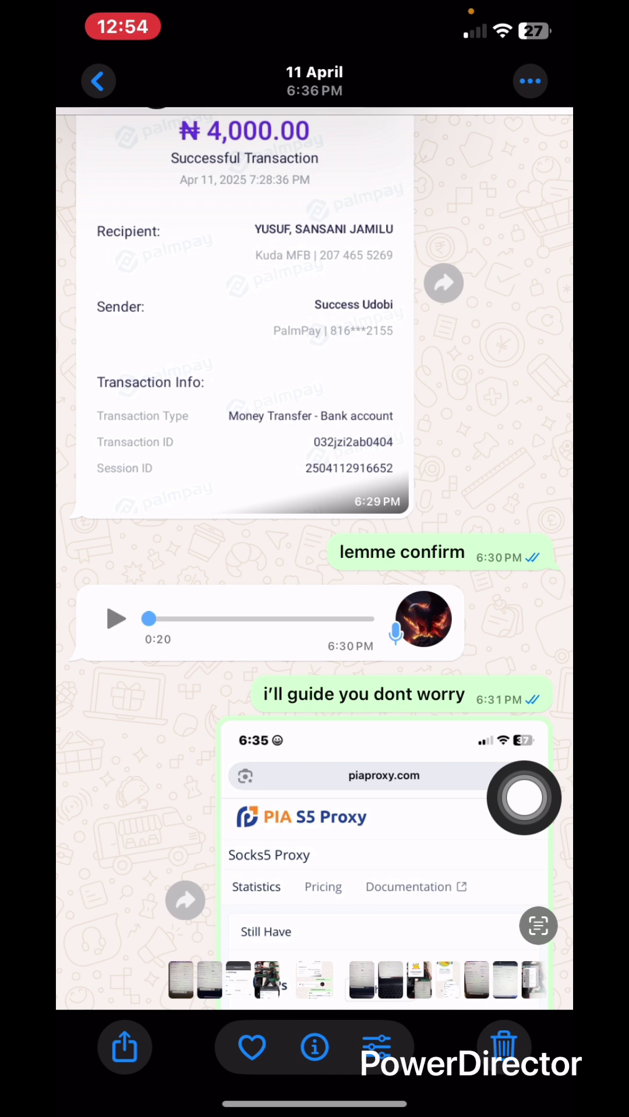
drag(174, 559, 480, 559)
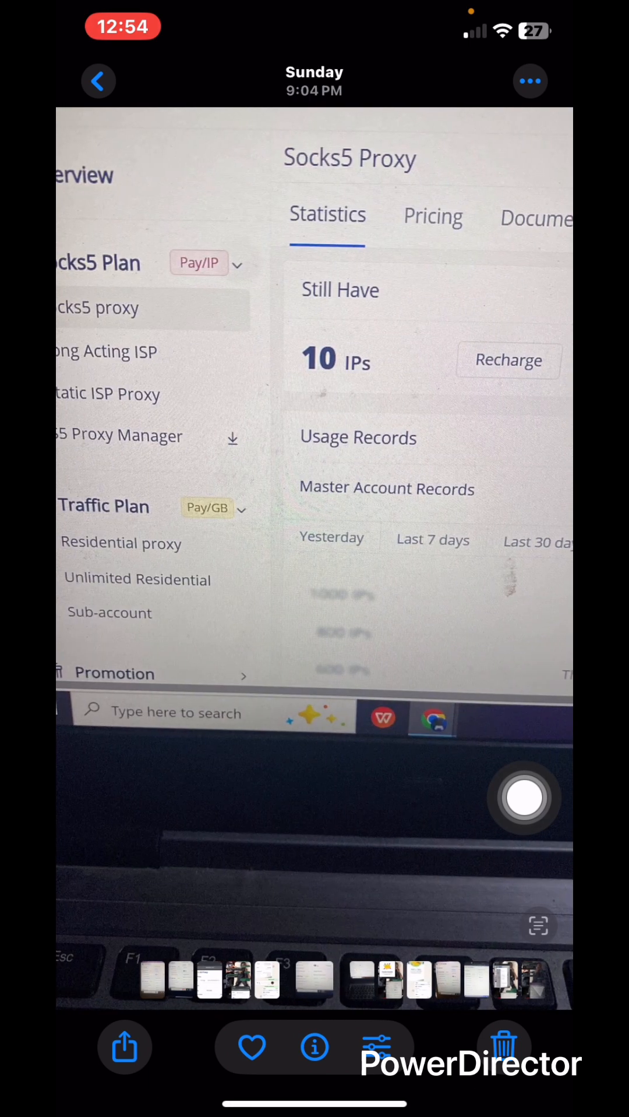
mouse_move(176, 558)
mouse_down()
mouse_move(480, 559)
mouse_move(175, 559)
mouse_up()
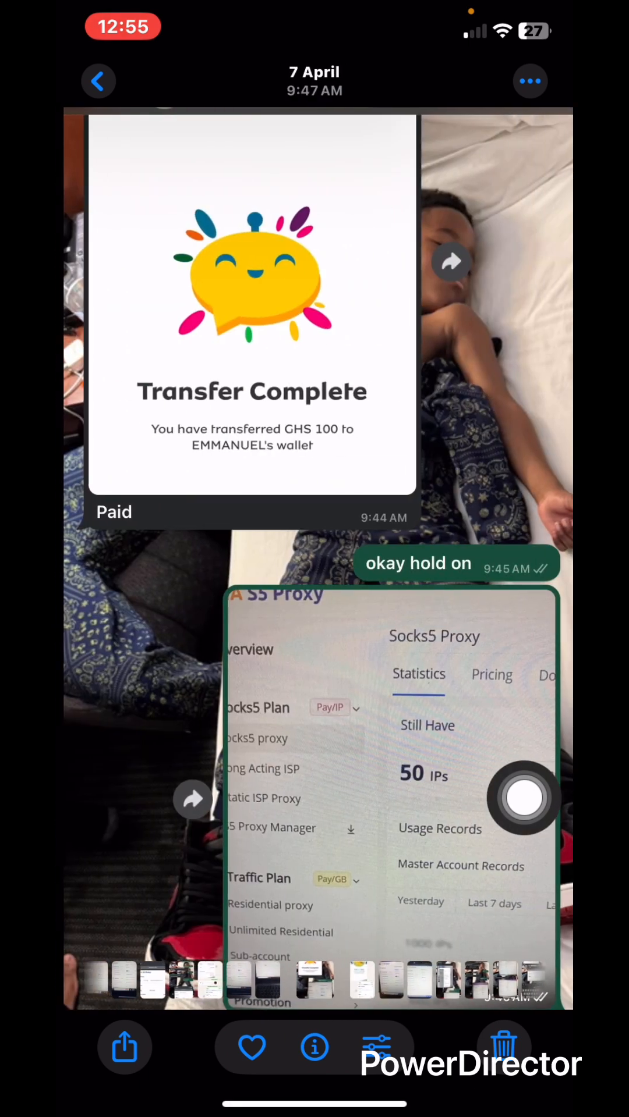
drag(480, 559, 175, 559)
drag(314, 1104, 315, 524)
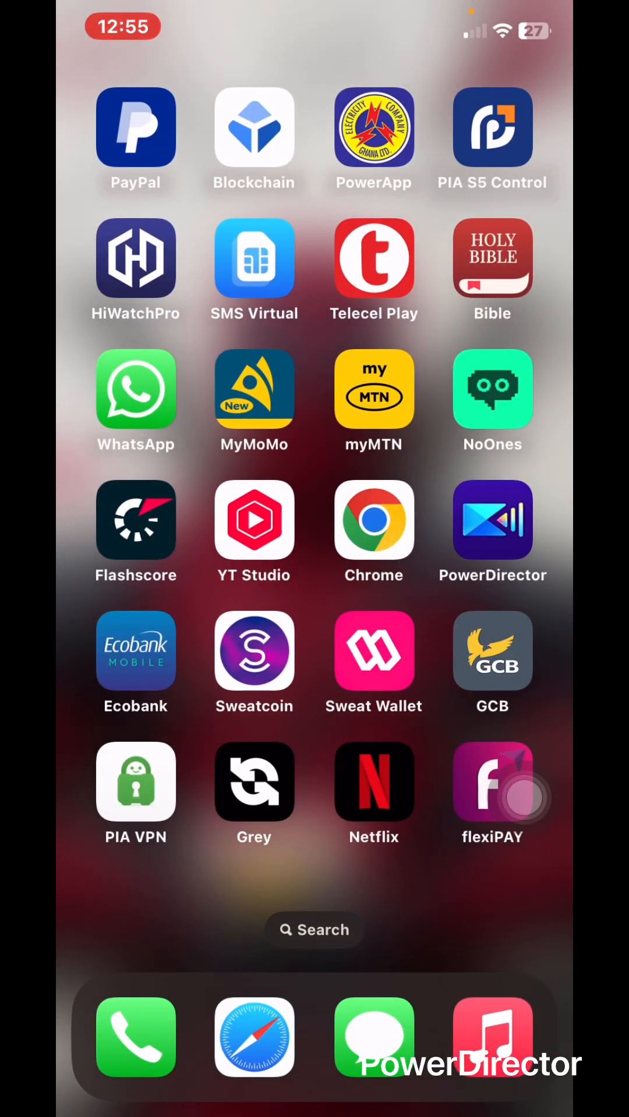
mouse_move(174, 558)
mouse_down()
mouse_move(480, 560)
mouse_move(175, 559)
mouse_up()
drag(175, 560, 490, 559)
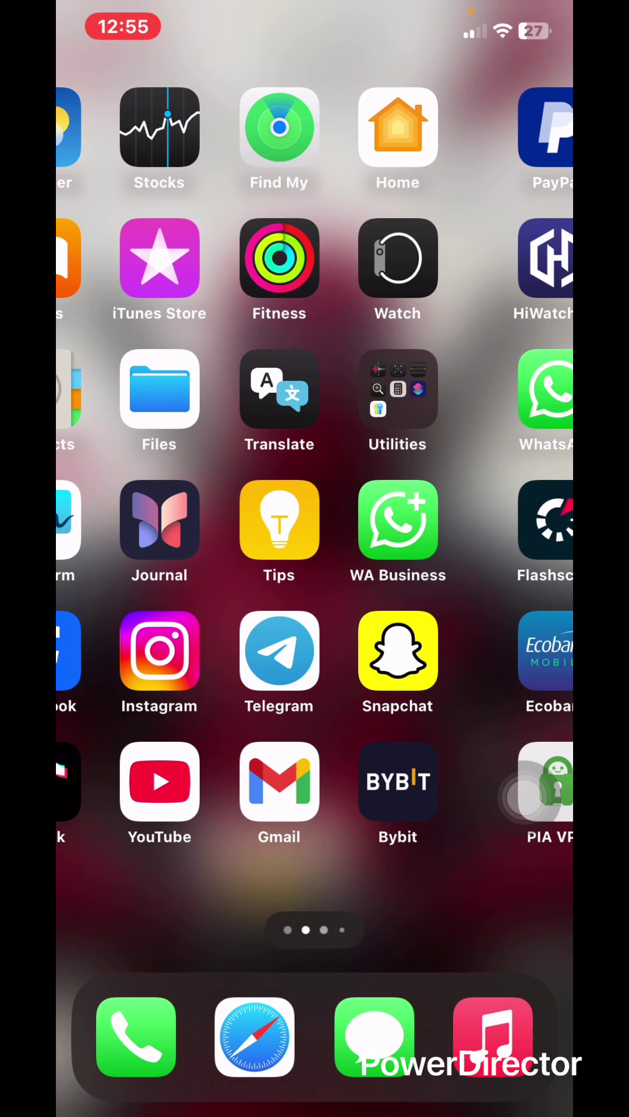
mouse_move(175, 558)
mouse_down()
mouse_move(489, 559)
mouse_move(140, 559)
mouse_up()
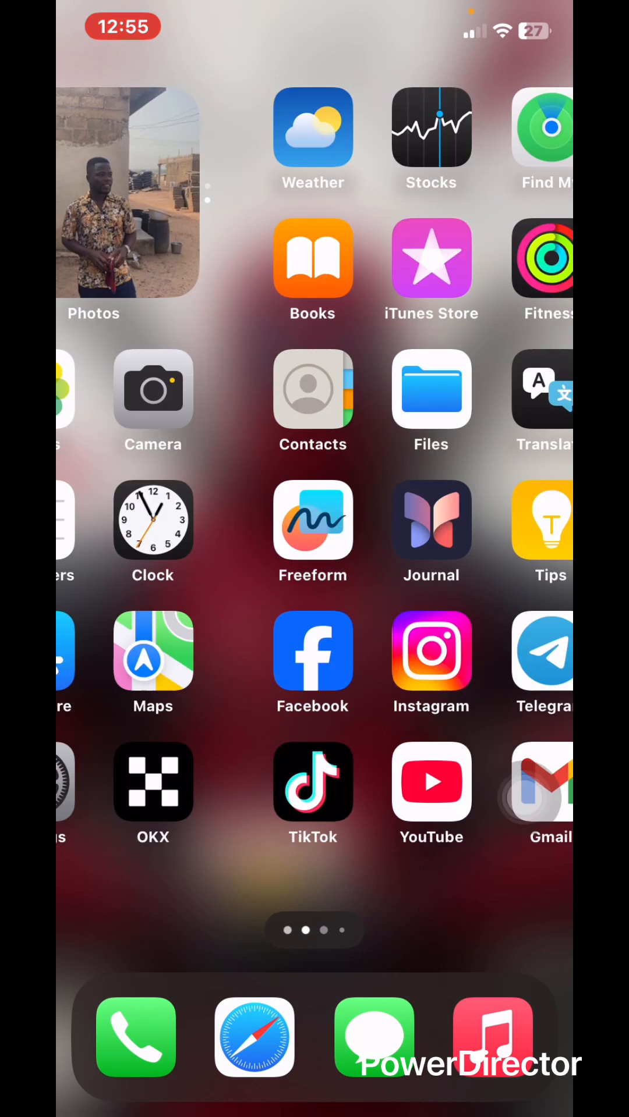
drag(489, 559, 140, 559)
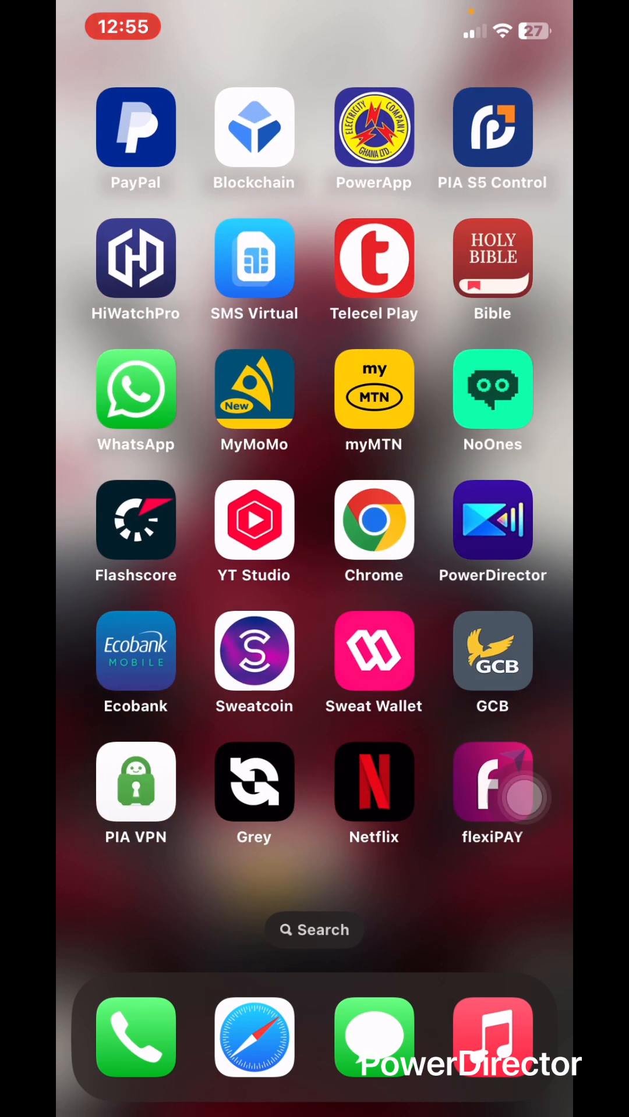